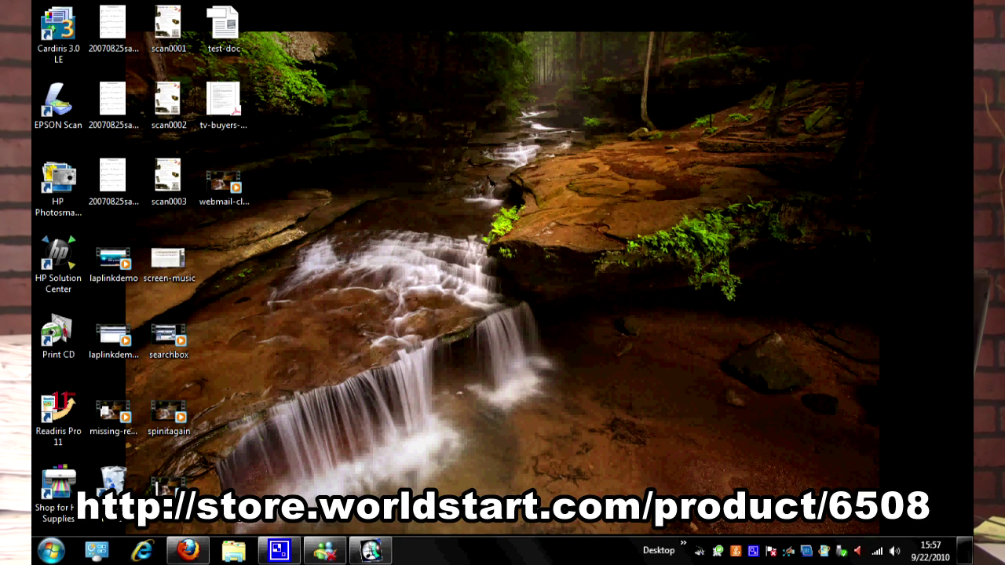
Return to the desktop, view the scan0003 image, then close the viewer
click(193, 551)
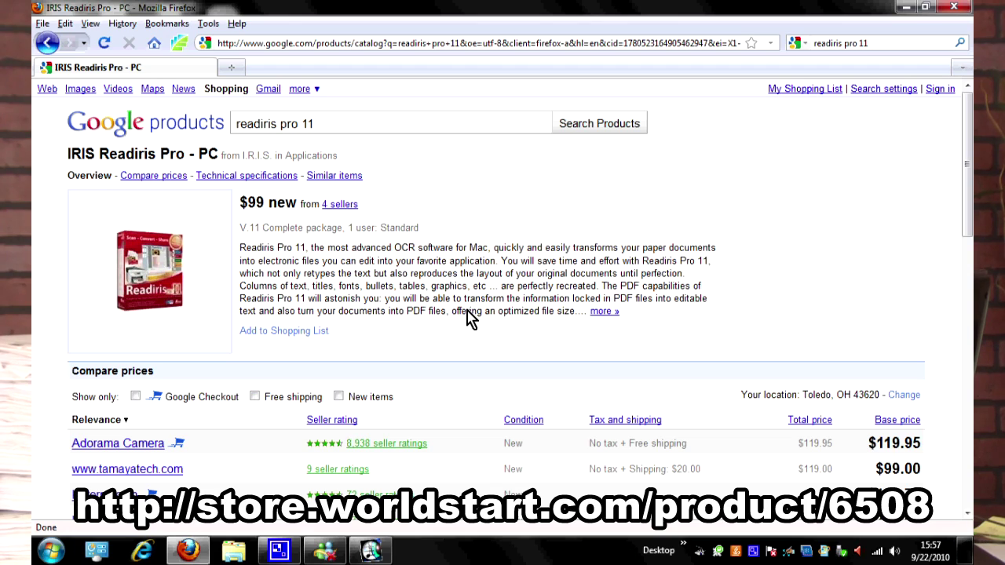
scroll(459, 322, down, 2)
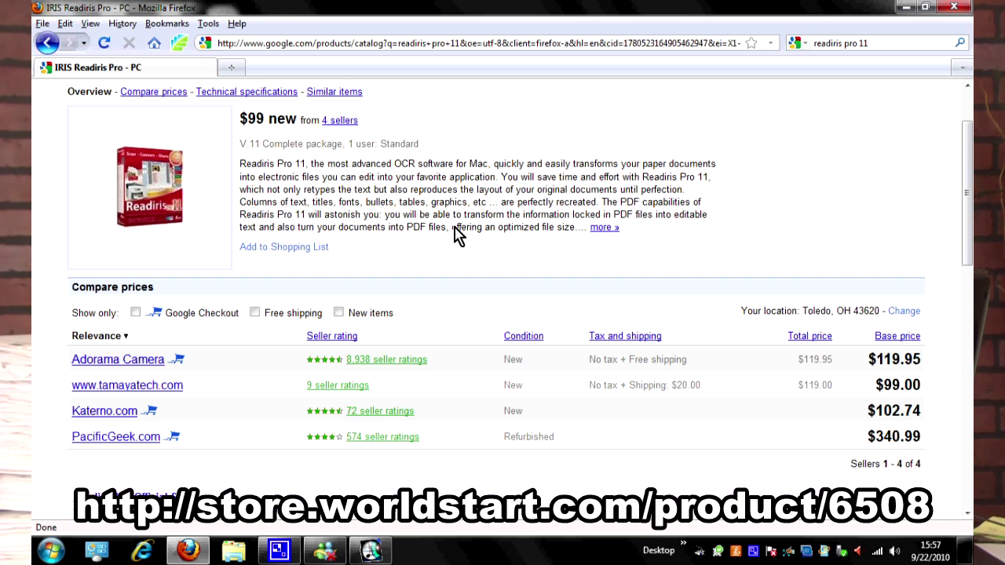
click(906, 8)
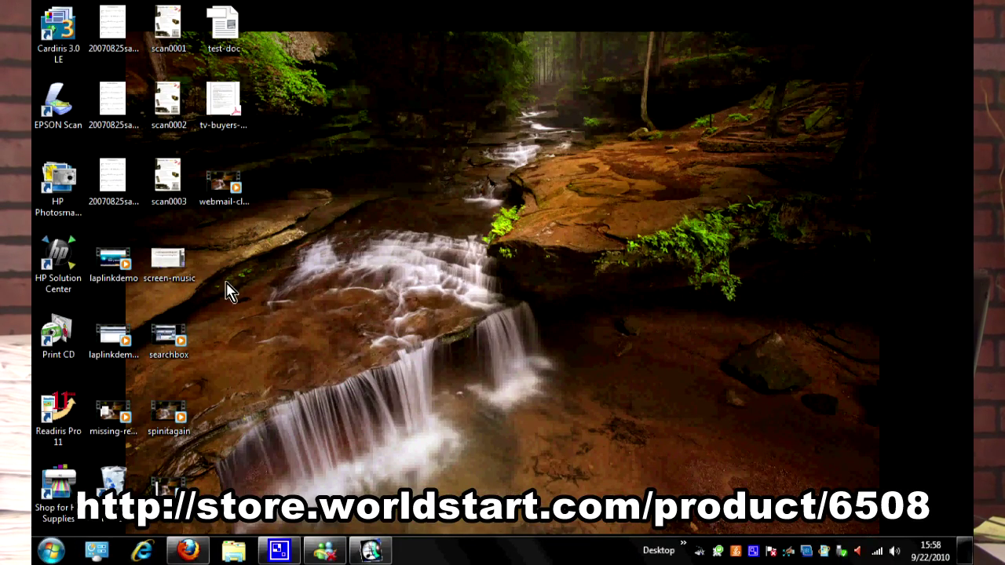
double_click(167, 176)
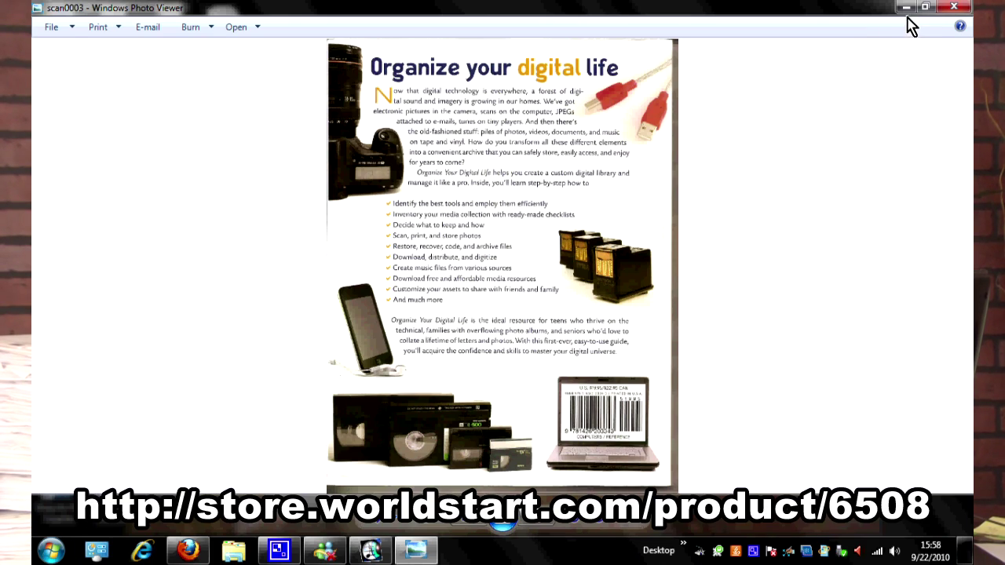
click(953, 11)
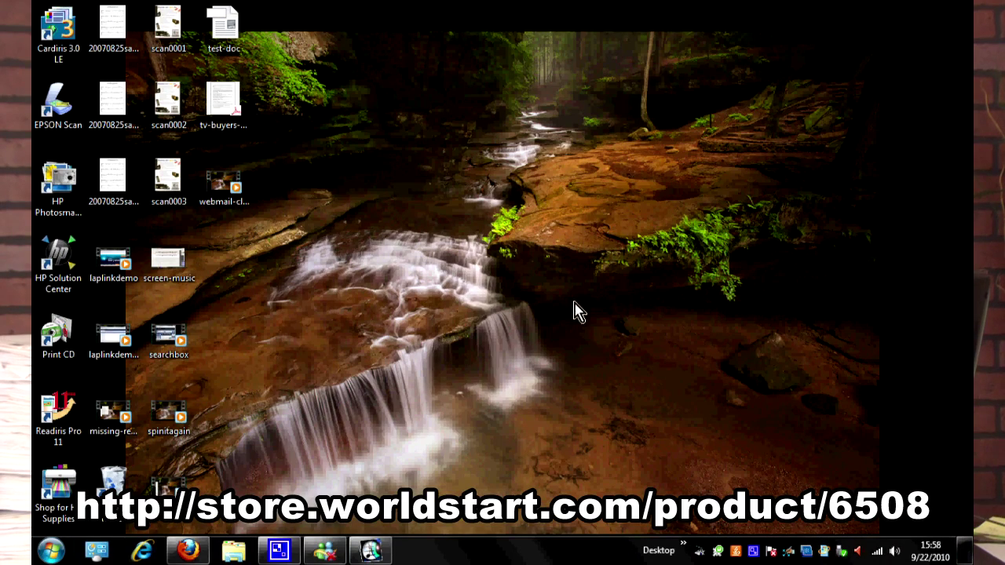
Launch Readiris Pro 11 and set the scanner source to colour scanning
double_click(58, 416)
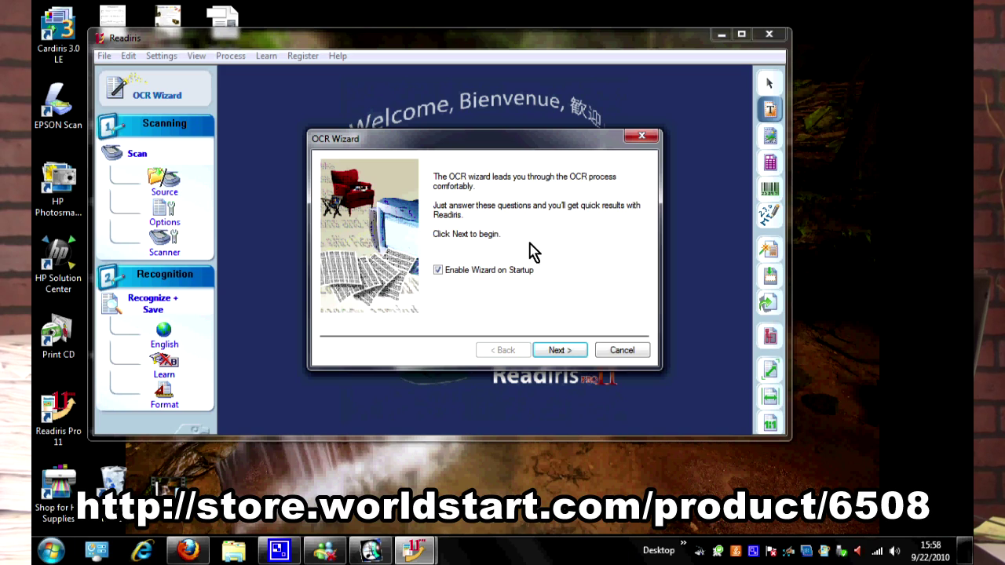
click(569, 352)
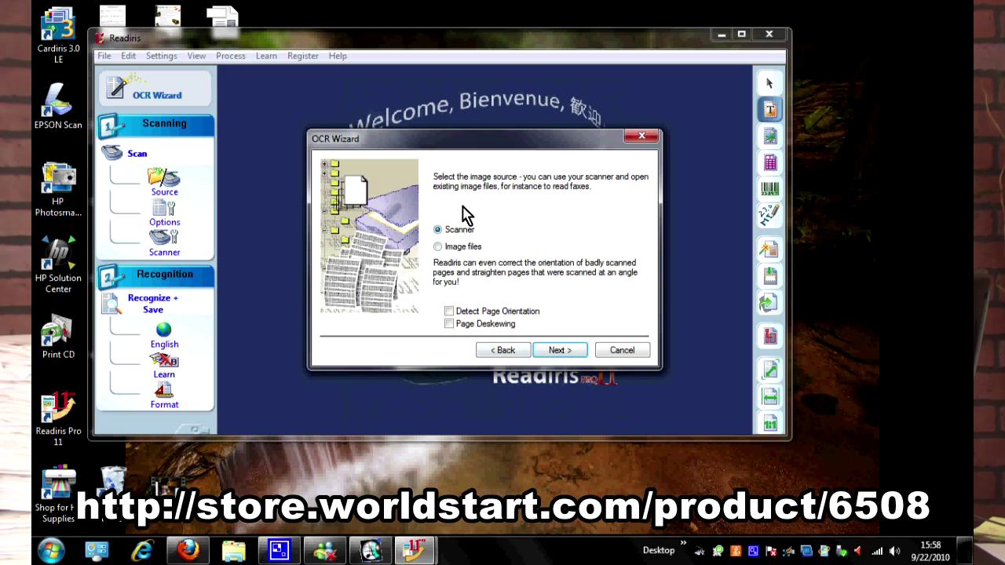
click(564, 358)
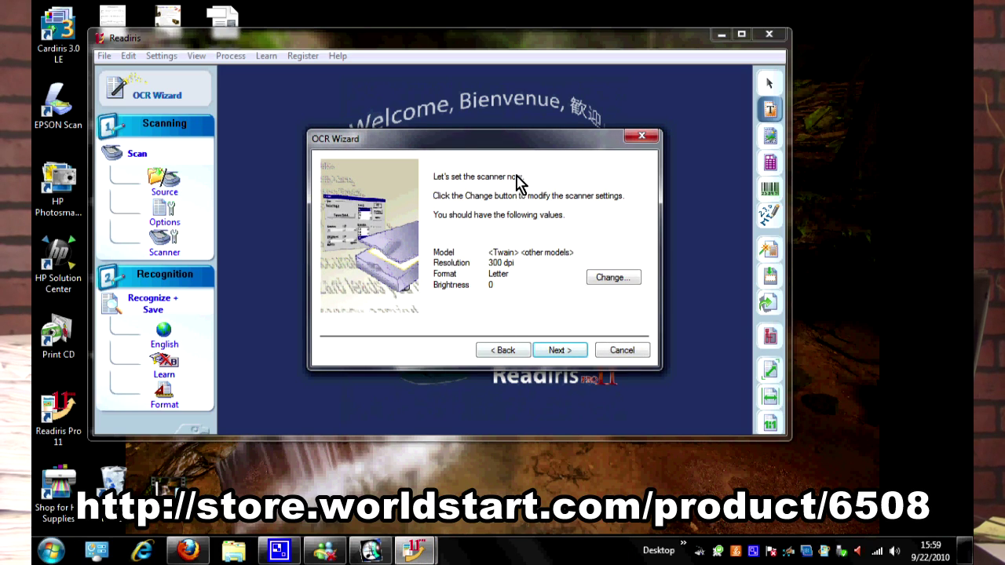
click(612, 279)
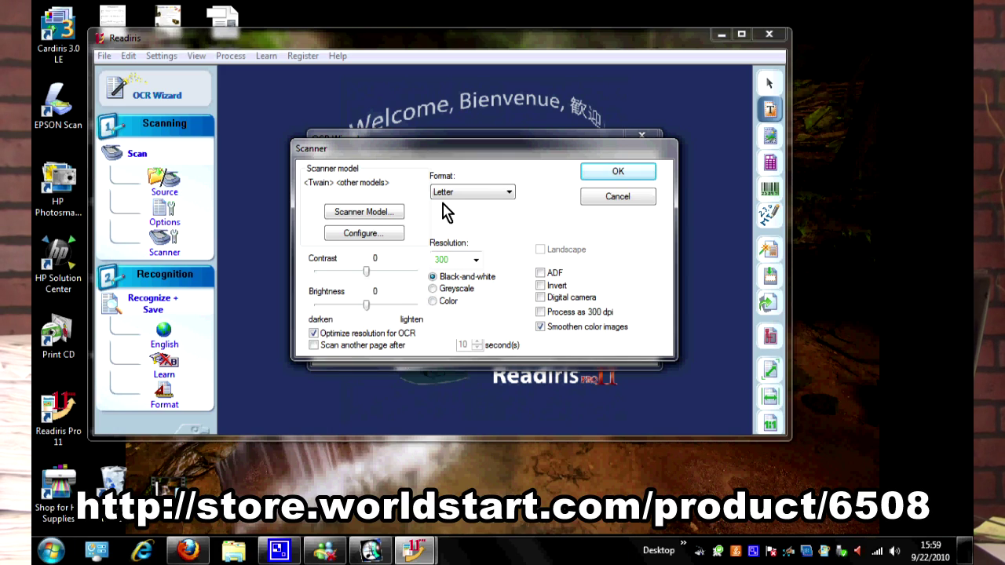
drag(462, 157, 474, 146)
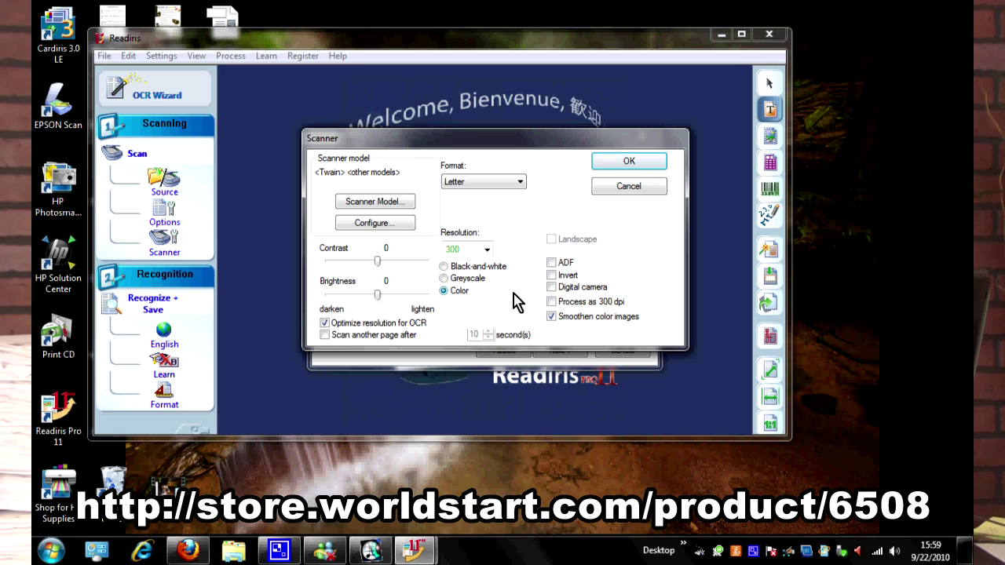
click(630, 165)
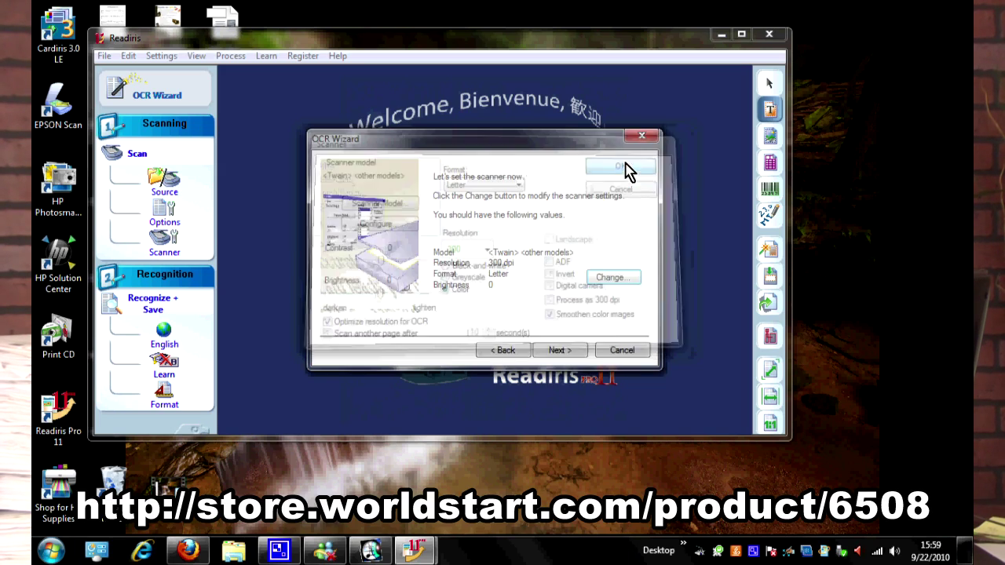
Keep English as the document language and Word as the output format
click(557, 351)
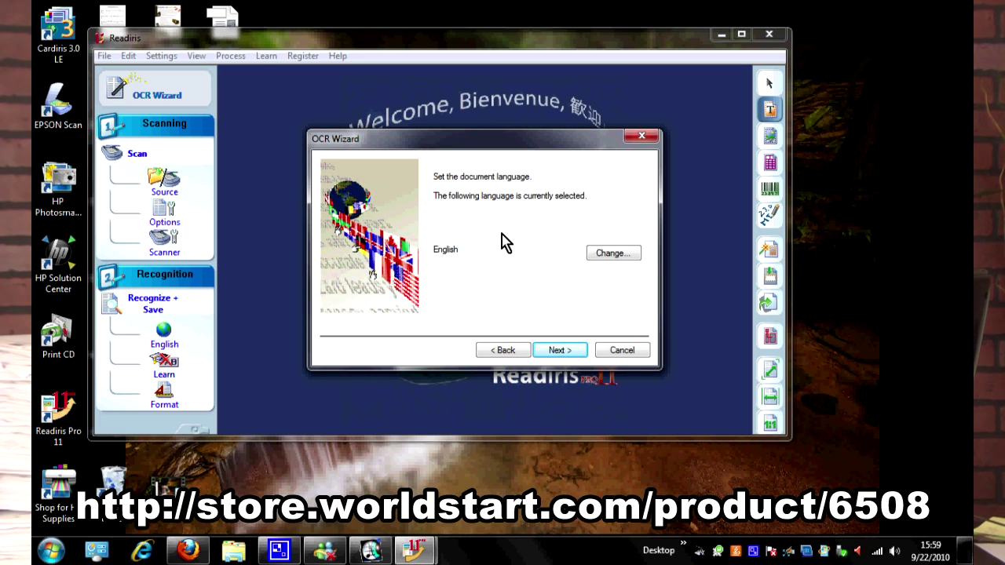
click(556, 352)
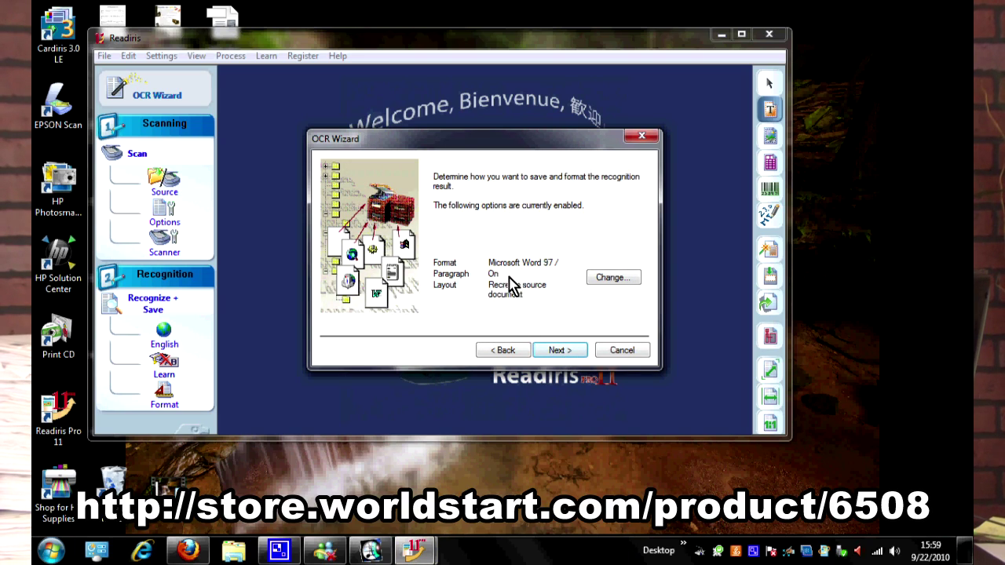
click(563, 353)
Scan and recognise the page, shifting the save dialog to inspect the zones
click(563, 351)
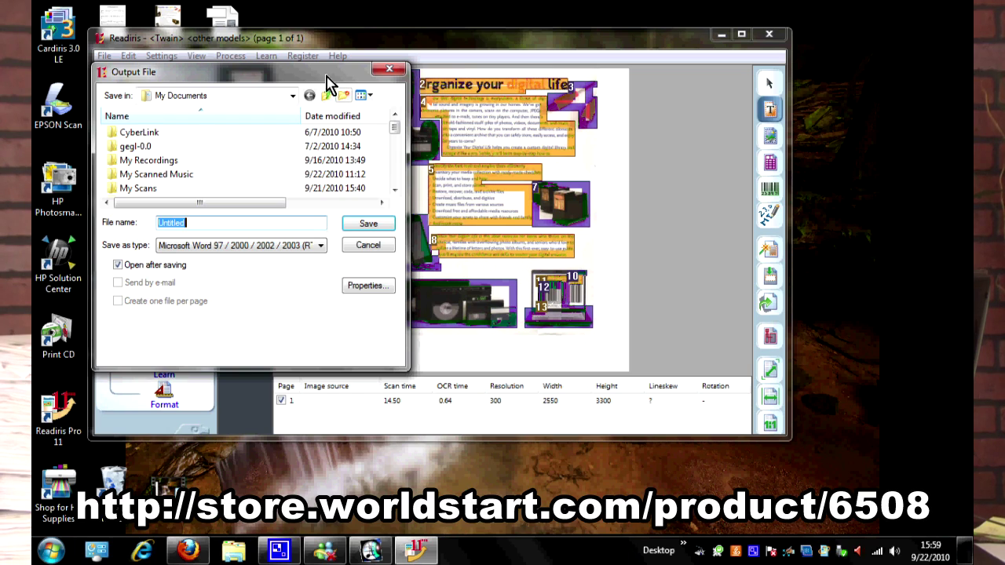
drag(328, 81, 272, 210)
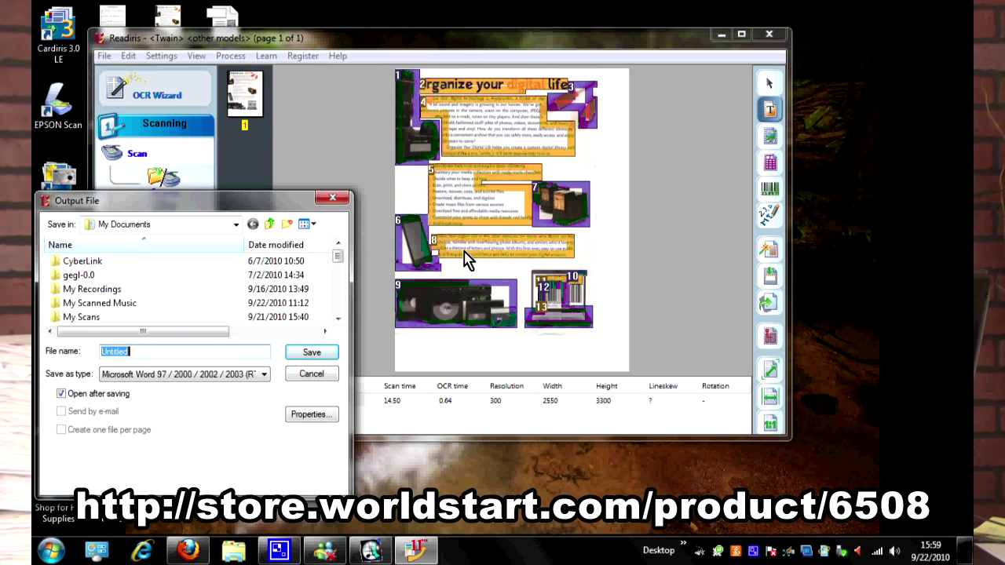
drag(217, 196, 256, 128)
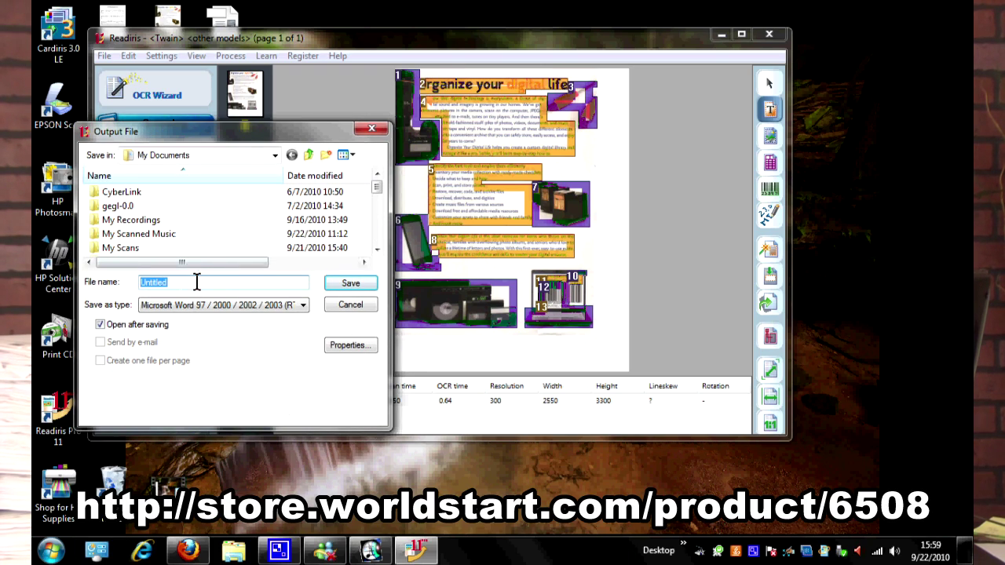
Save the recognised page as Word document 'test-document' in My Documents
drag(193, 285, 84, 287)
text(t)
key(BackSpace)
text(-)
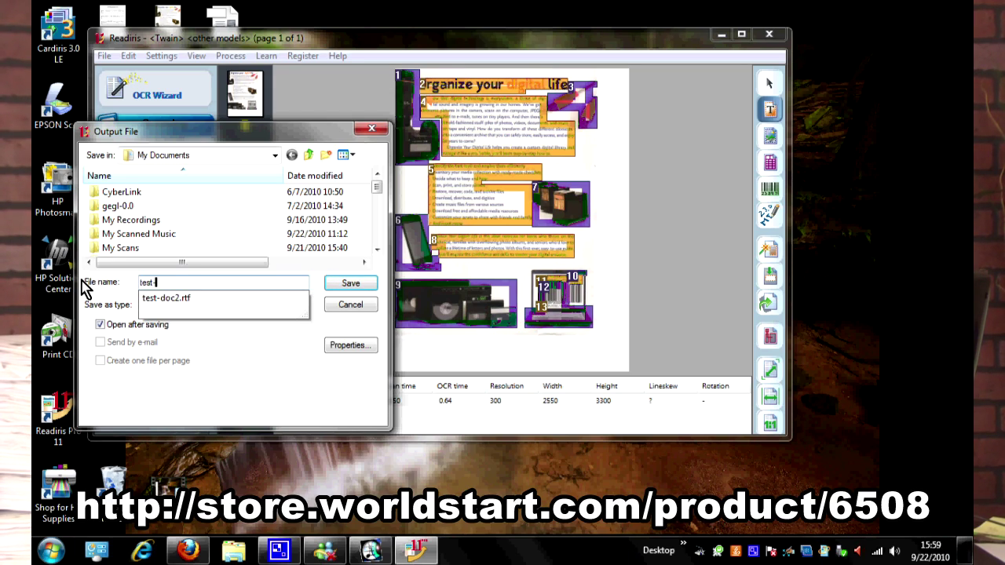
text(document)
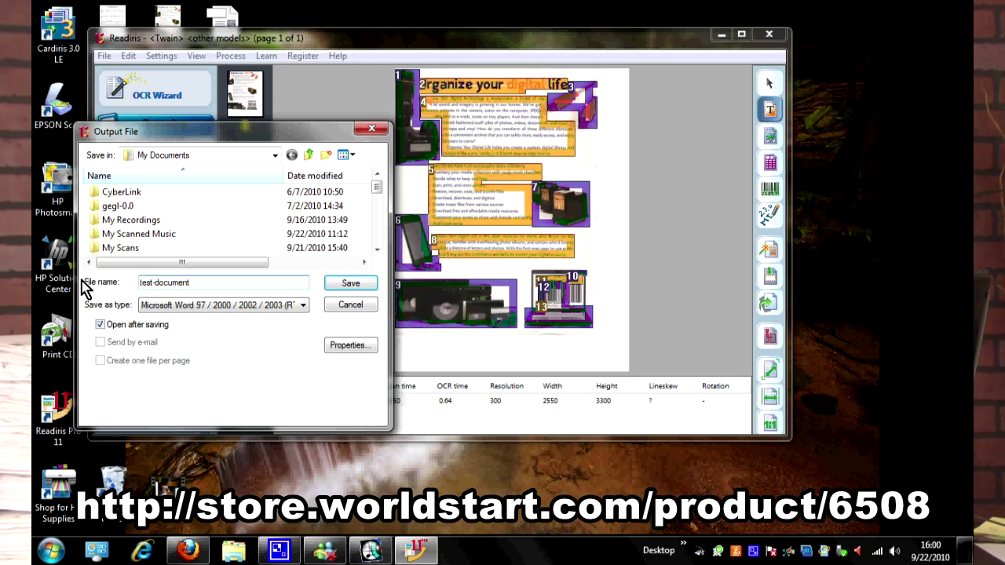
click(351, 285)
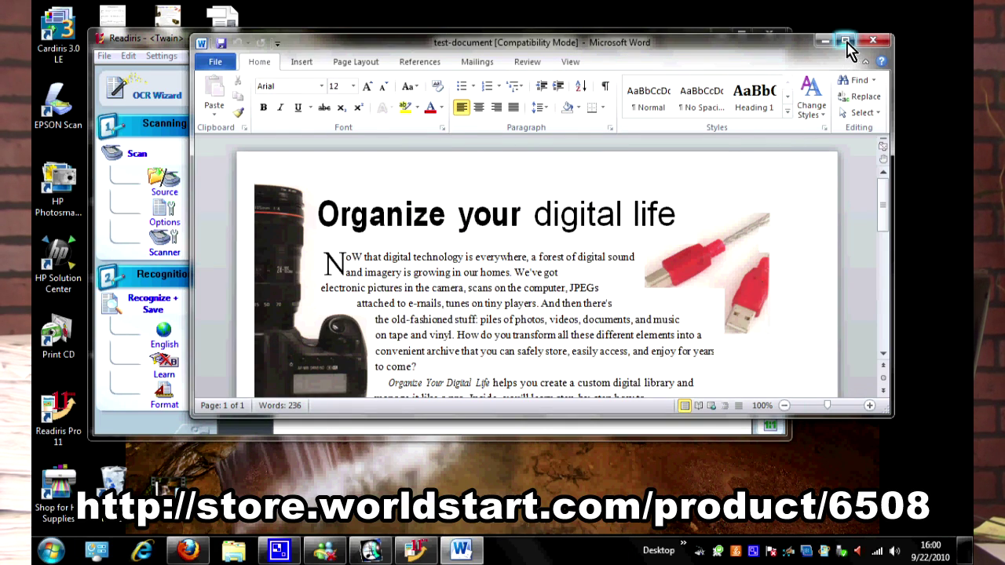
Maximise test-document in Word and scroll through the bullet list and back up
click(844, 39)
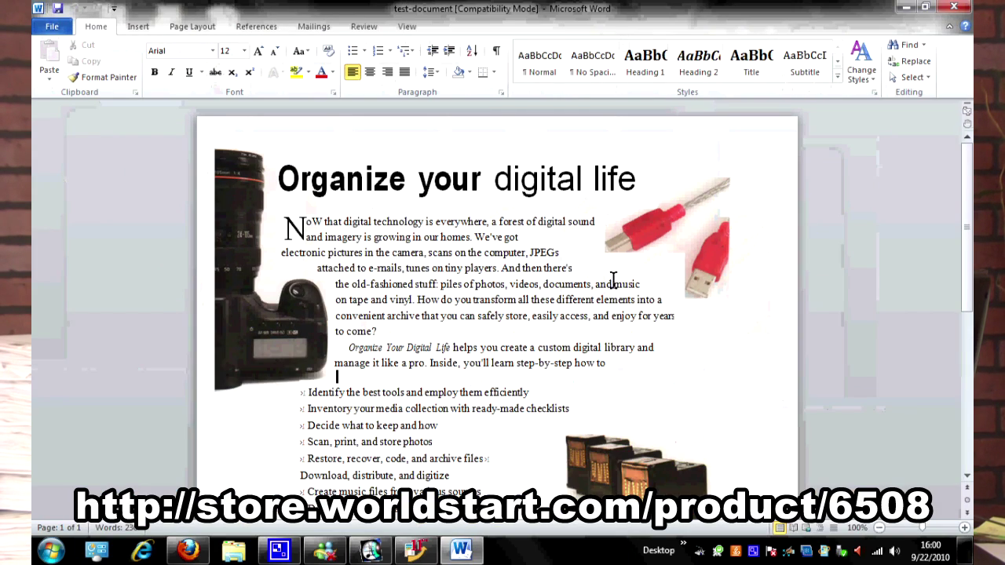
scroll(504, 268, down, 2)
scroll(502, 269, down, 1)
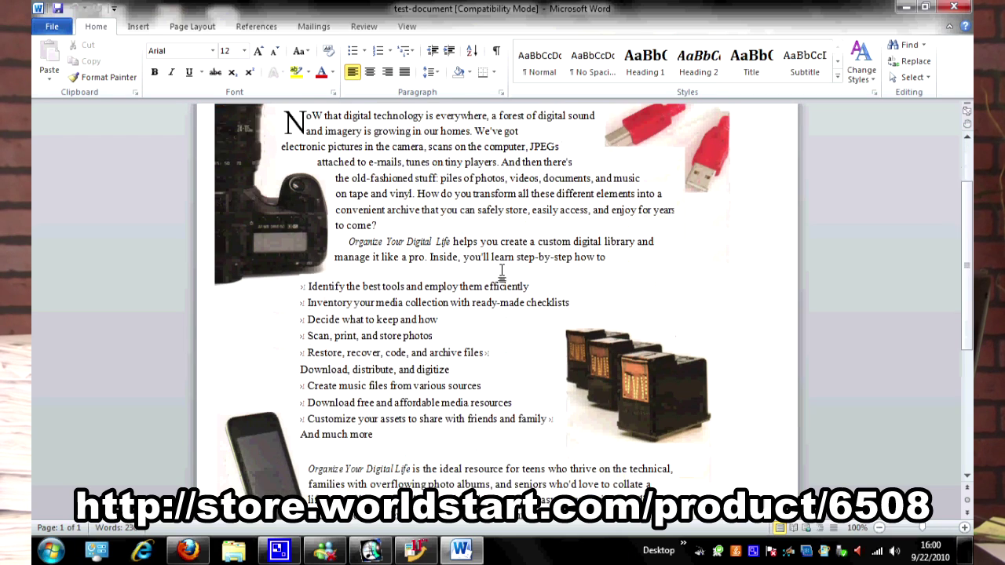
scroll(501, 270, down, 1)
scroll(500, 272, down, 1)
scroll(500, 272, up, 3)
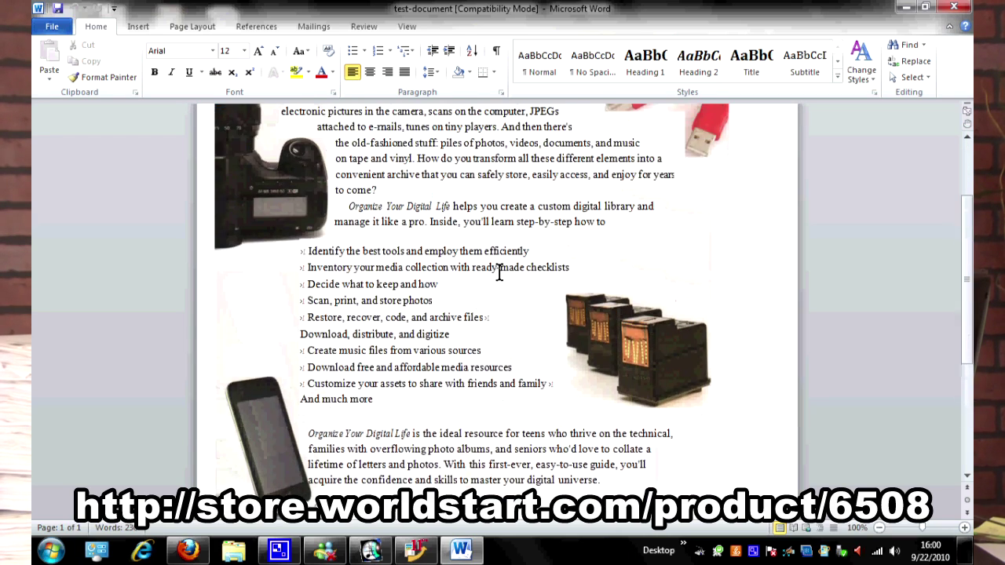
scroll(500, 272, up, 2)
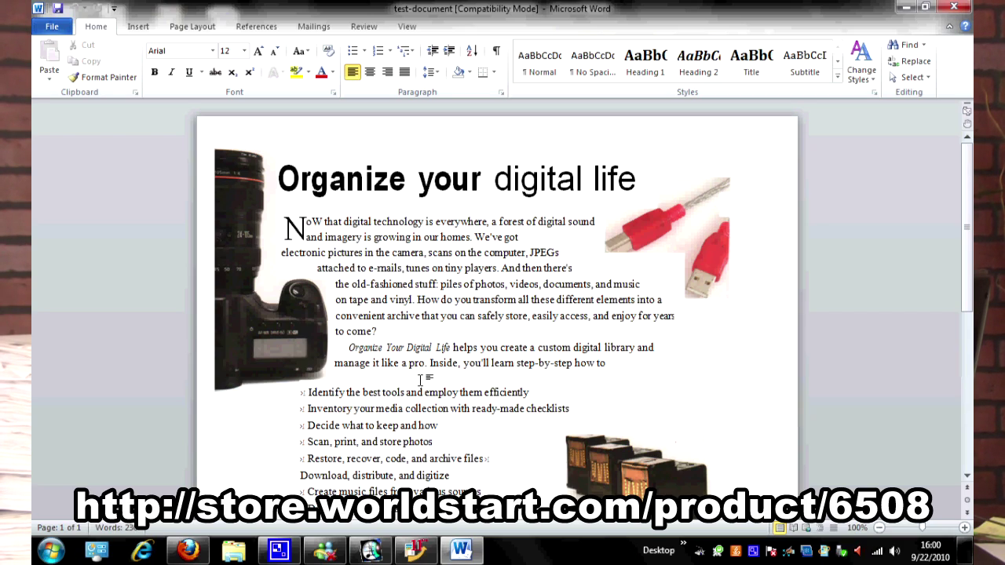
Delete the 'Organize Your Digital Life…how to' sentence and drag the USB cable picture lower
drag(349, 348, 610, 363)
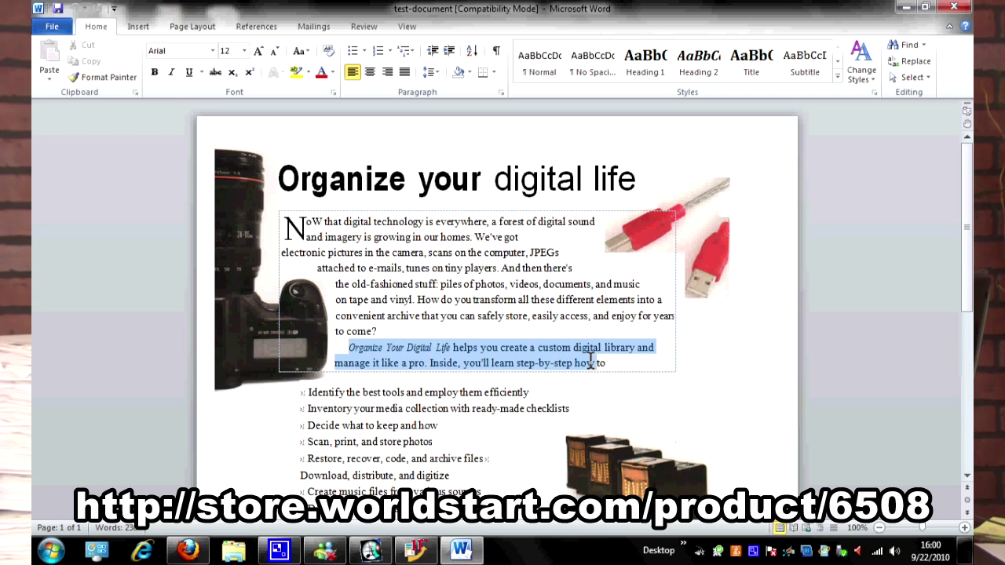
key(Delete)
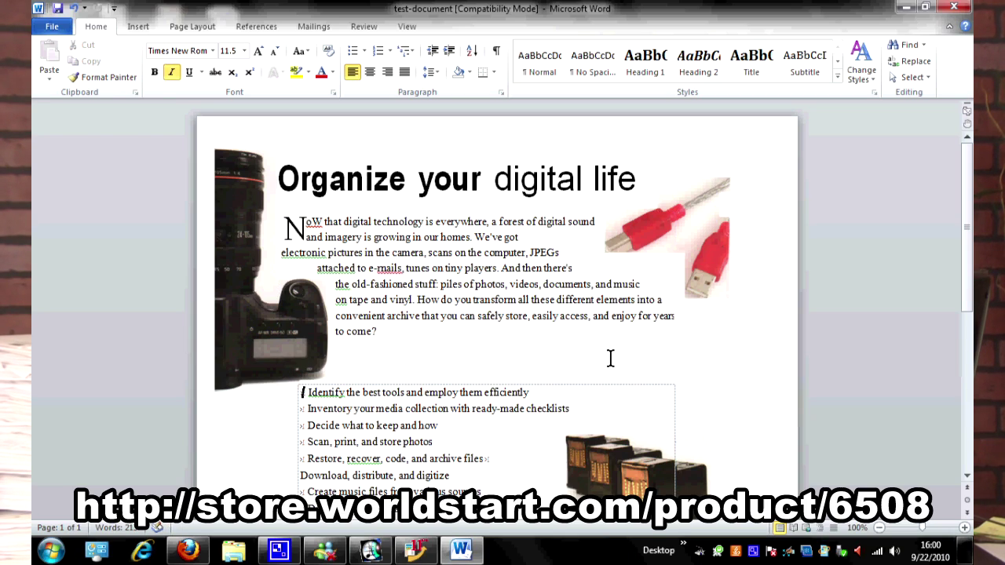
drag(697, 244, 692, 349)
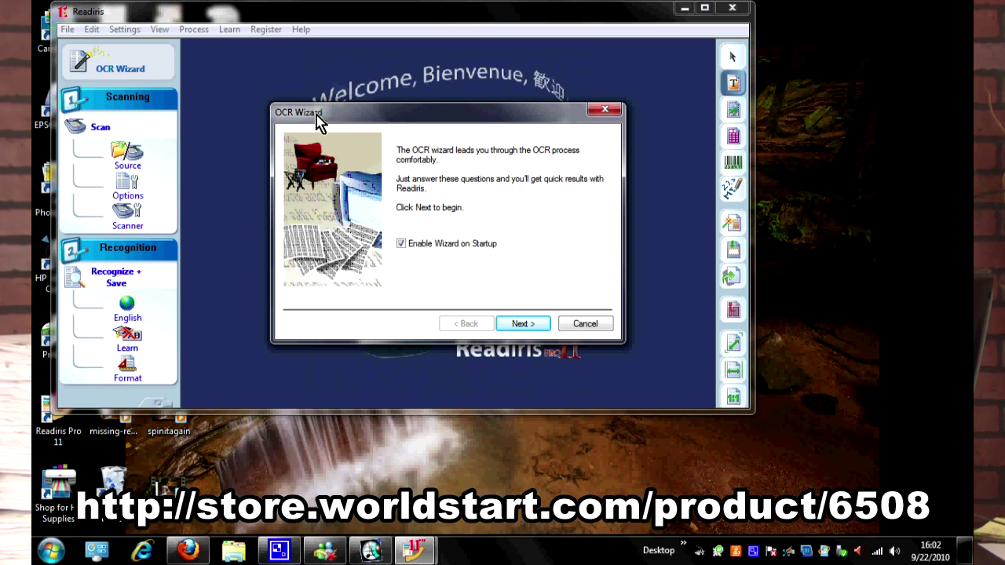
Configure the wizard for Image files, English language and Word output, then reach file selection
click(537, 330)
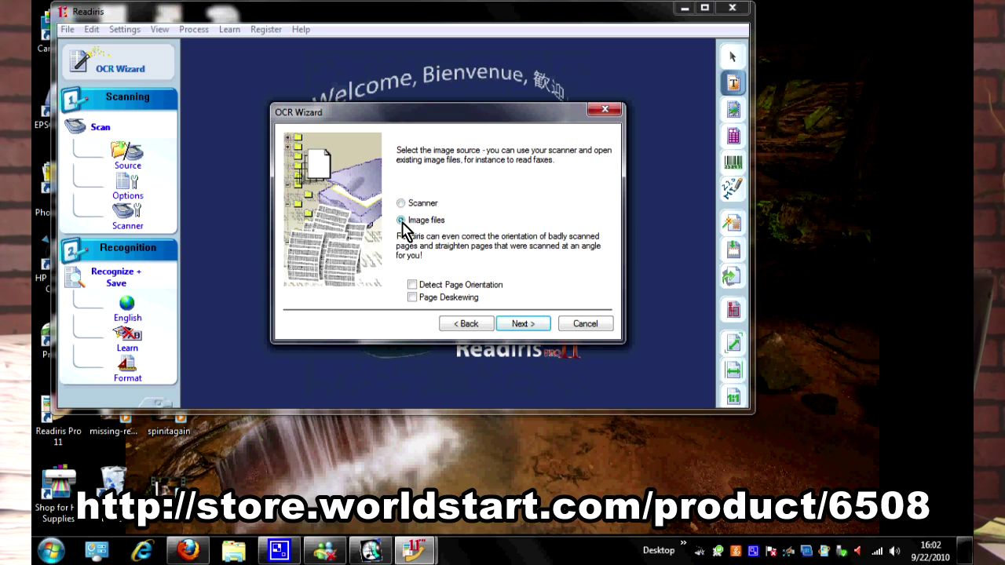
click(401, 221)
click(526, 322)
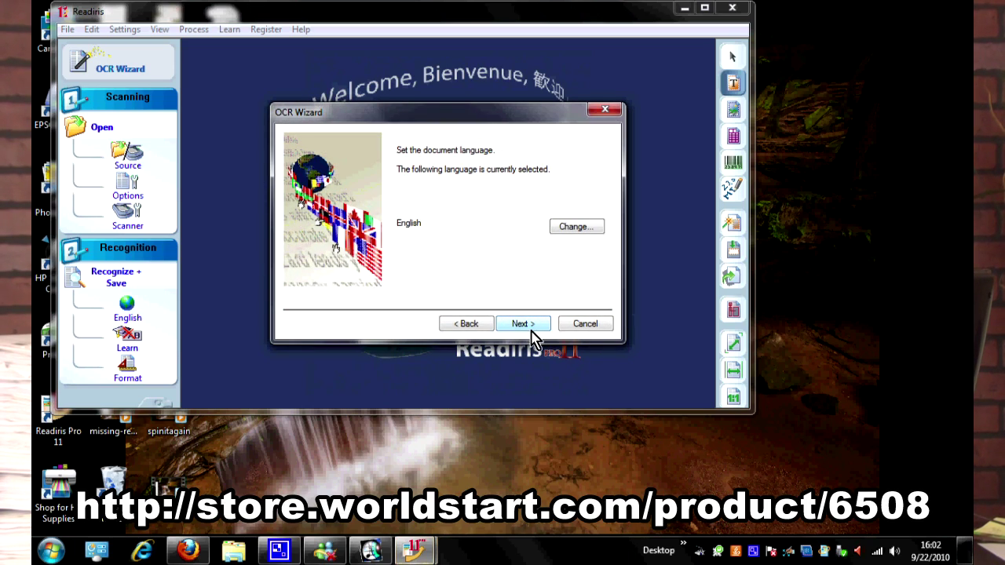
click(534, 325)
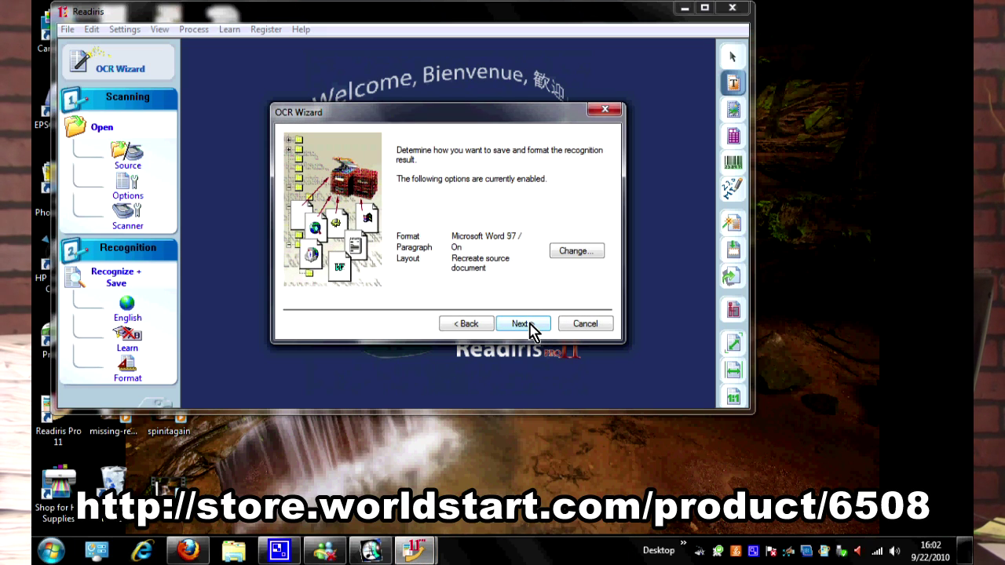
click(530, 330)
click(531, 328)
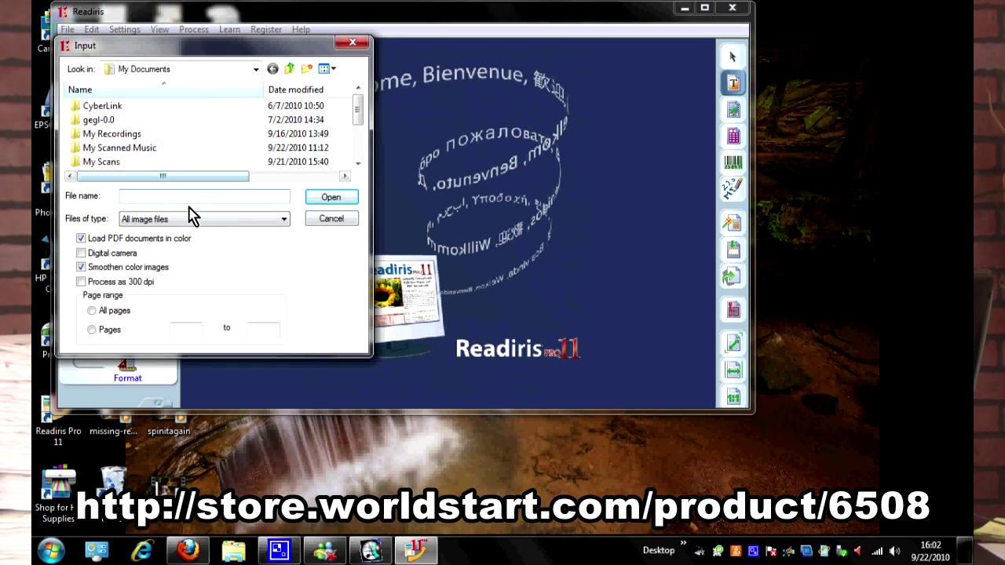
Open tv-buyers-guide.pdf from the Desktop for recognition
click(160, 70)
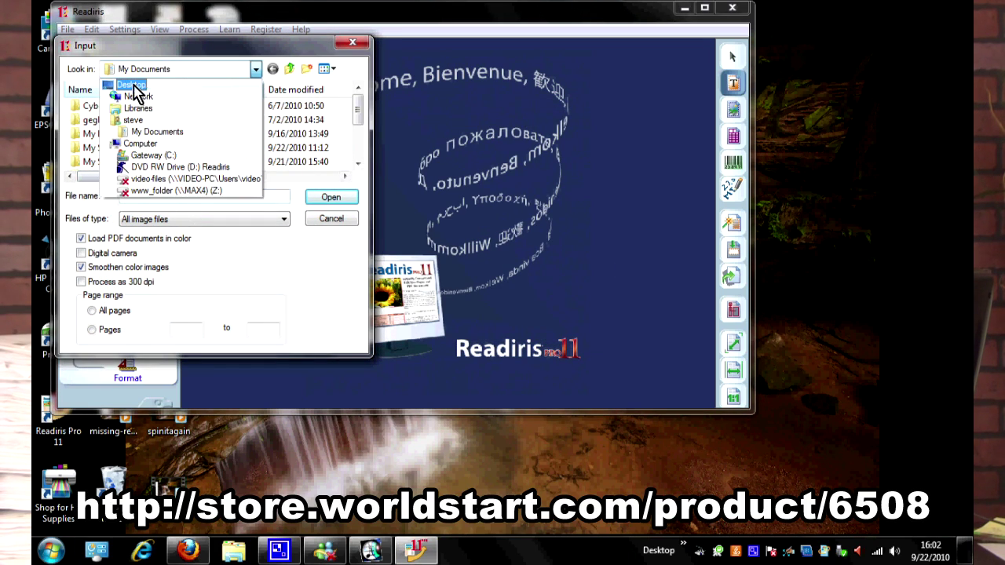
click(130, 85)
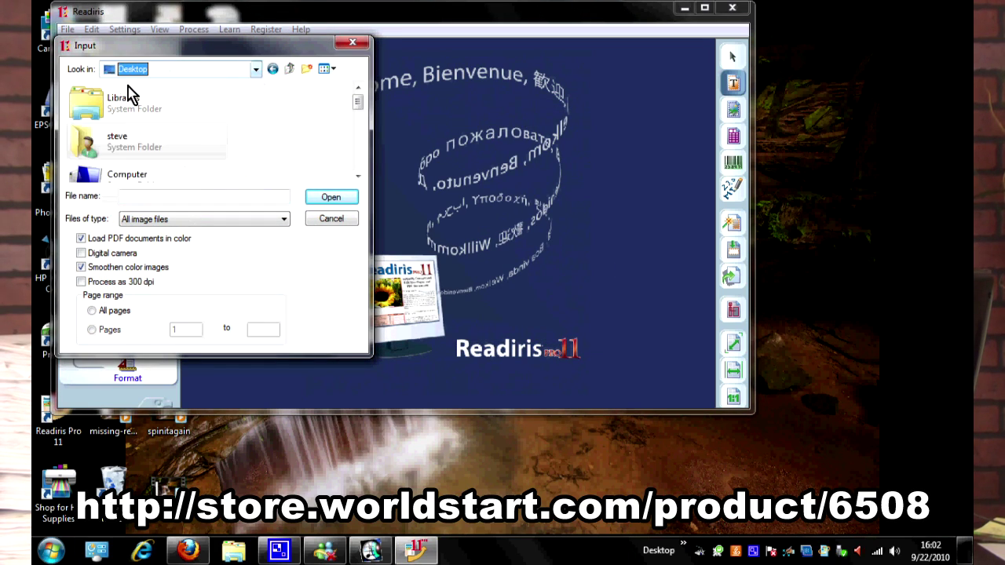
click(358, 177)
click(358, 177)
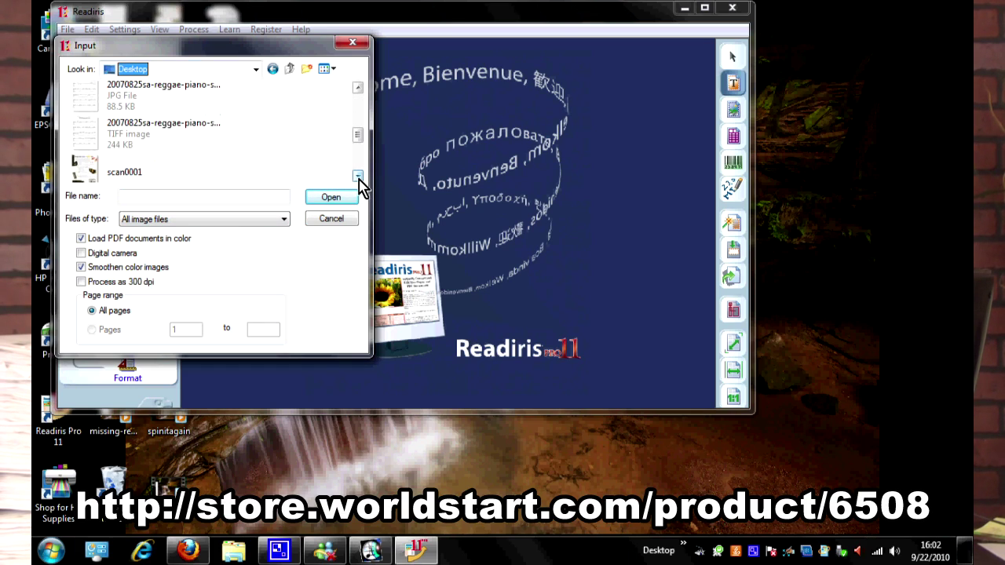
click(358, 176)
click(358, 176)
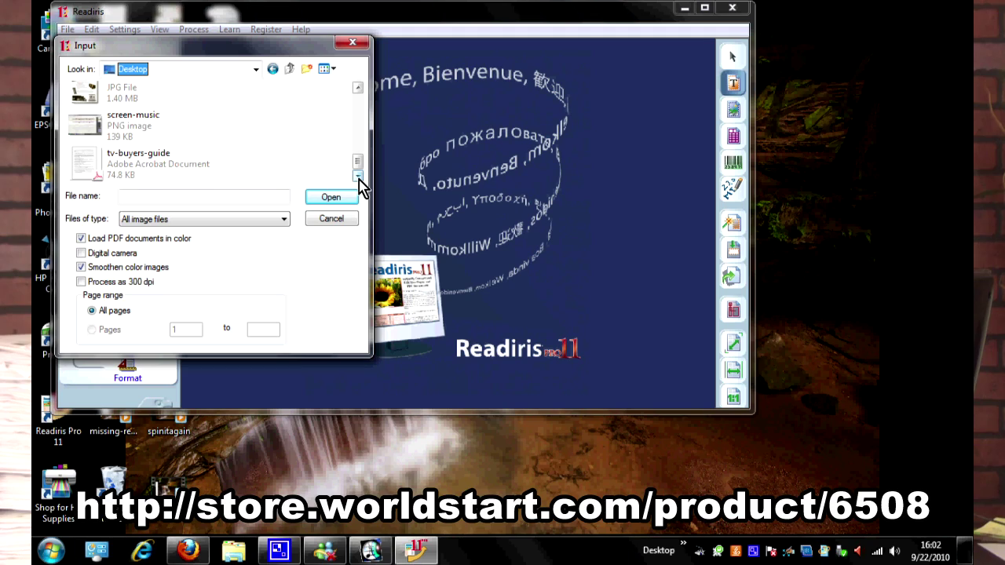
click(95, 171)
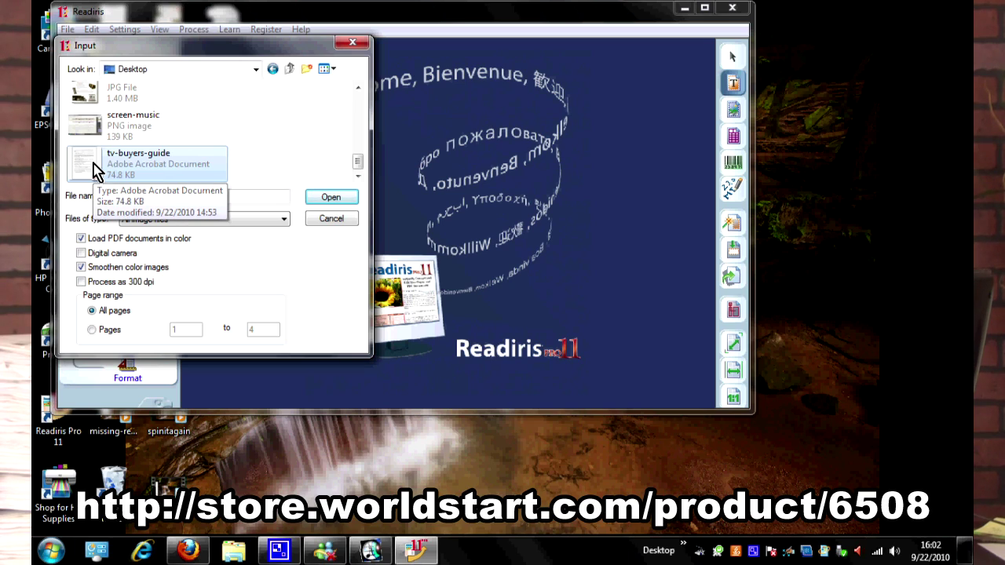
click(341, 198)
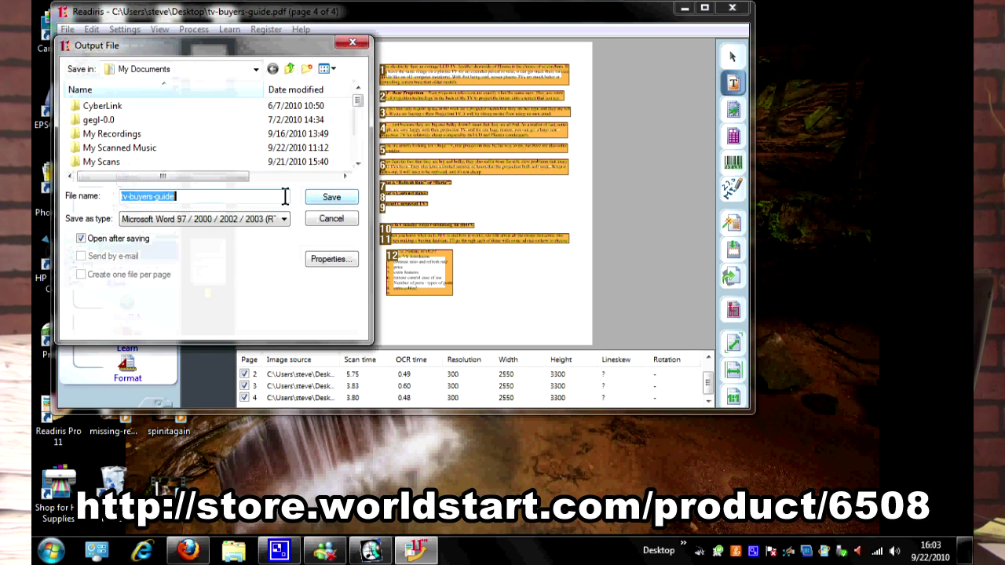
Save the recognised guide as tv-buyers-guide2 and bring it up in Word
click(227, 196)
text(2)
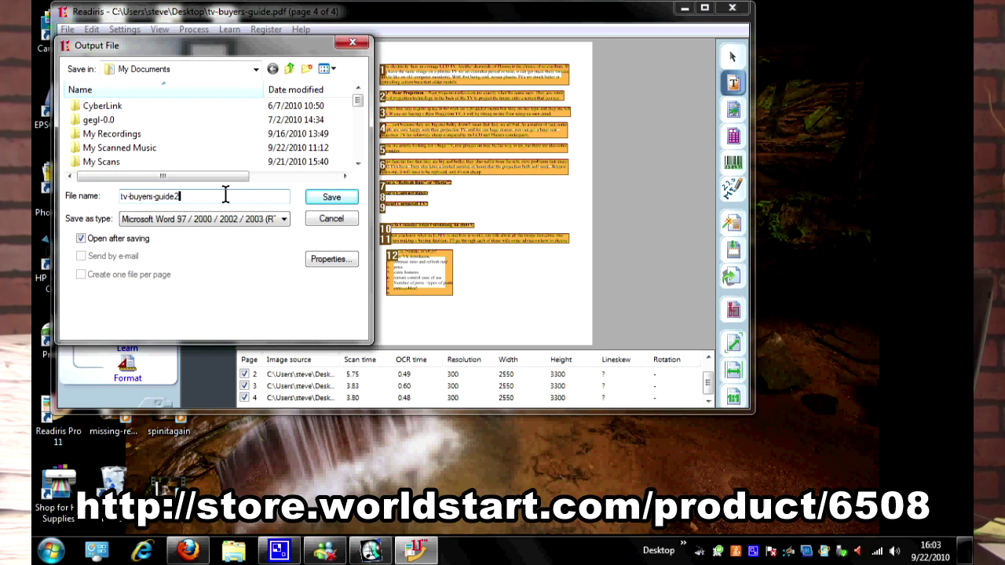
click(336, 197)
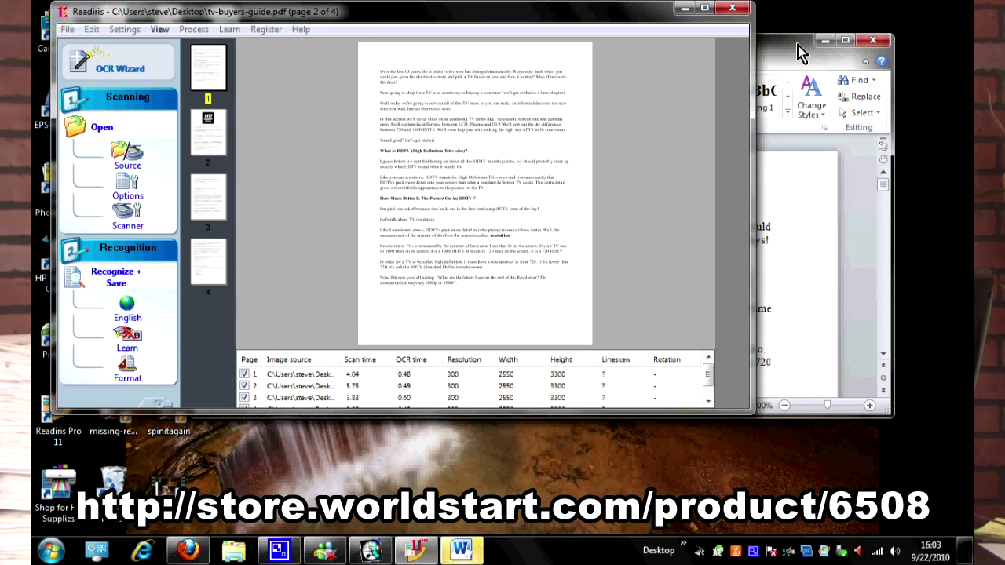
click(799, 52)
Scroll through the converted TV buyers guide's text and images, then back up
scroll(615, 220, down, 3)
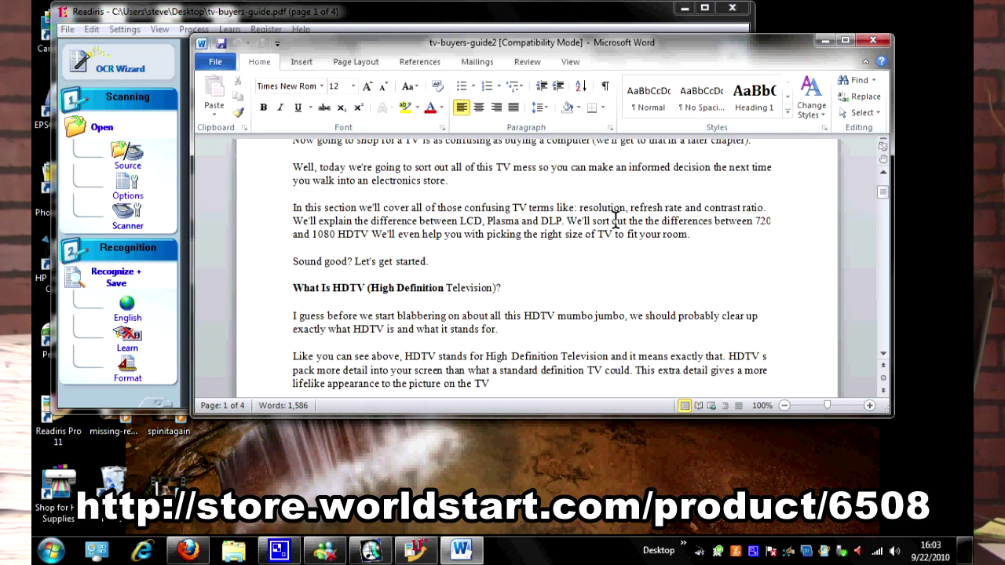
scroll(615, 220, down, 5)
scroll(615, 220, down, 4)
scroll(612, 220, down, 5)
scroll(611, 219, down, 4)
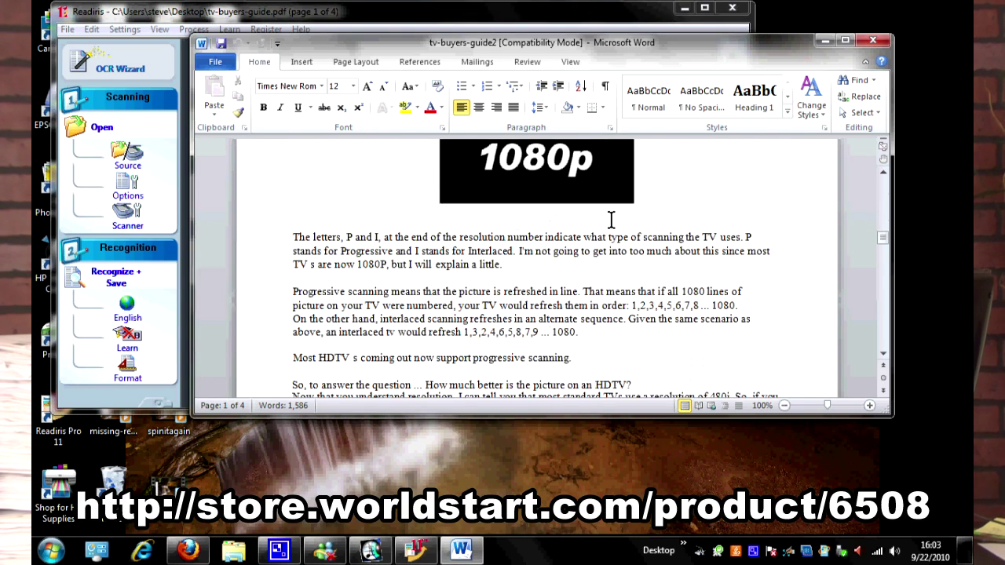
scroll(611, 220, down, 5)
scroll(611, 220, down, 8)
scroll(610, 220, up, 6)
scroll(609, 221, up, 12)
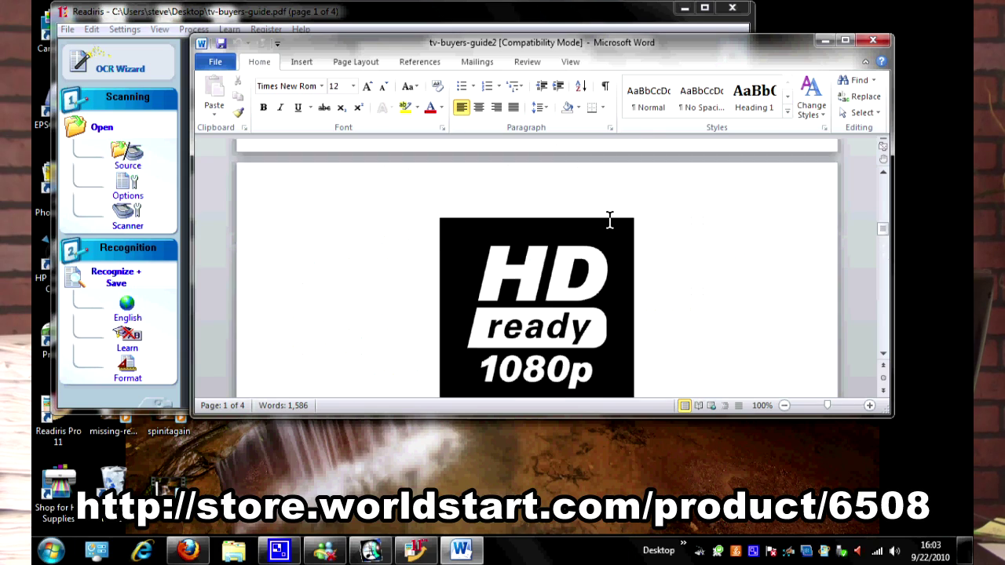
scroll(609, 221, up, 5)
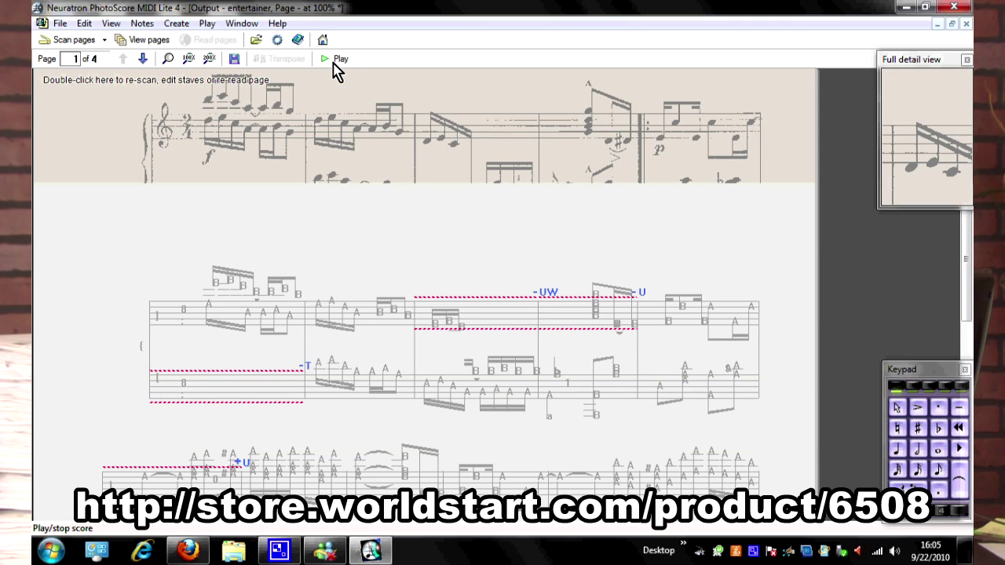
click(336, 70)
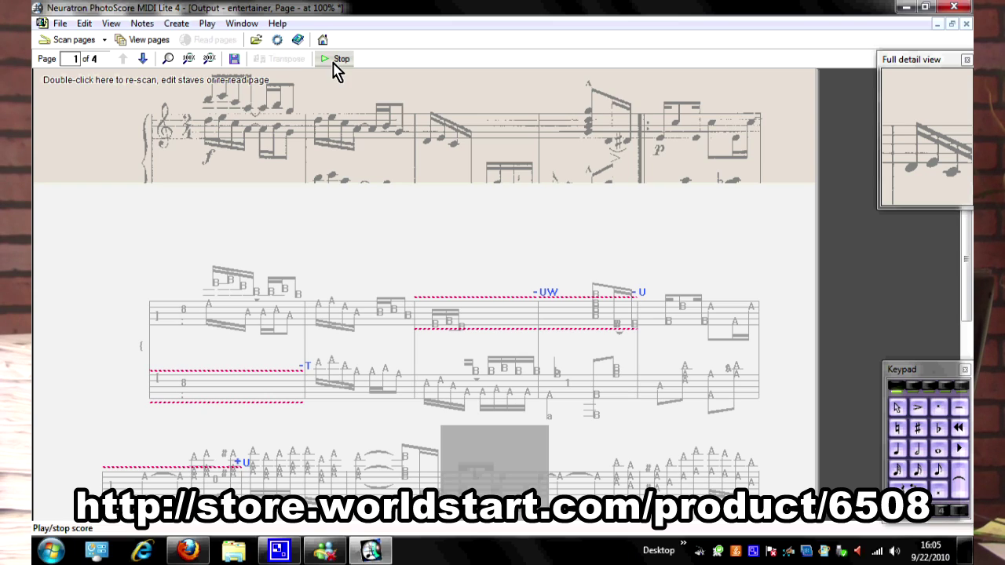
click(336, 59)
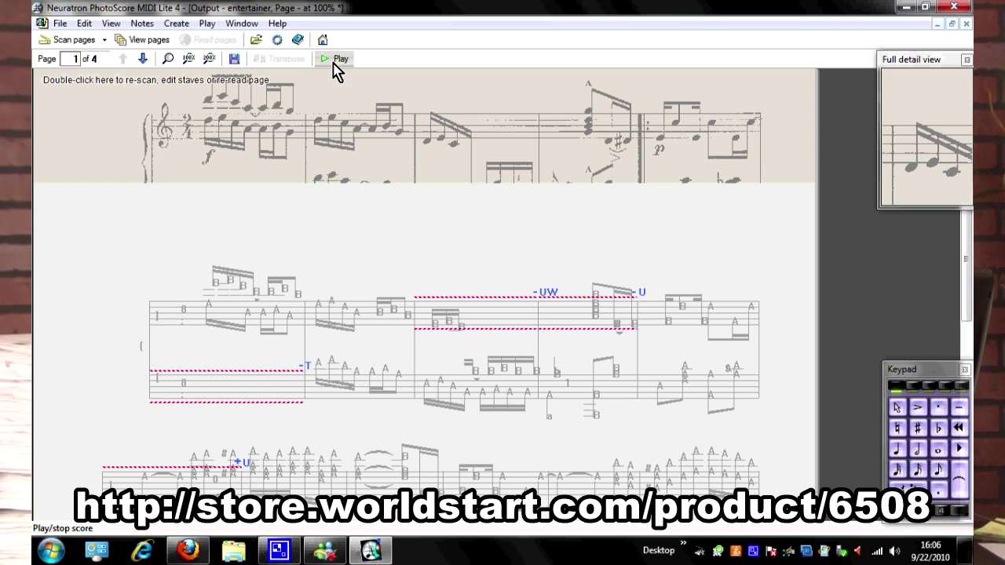